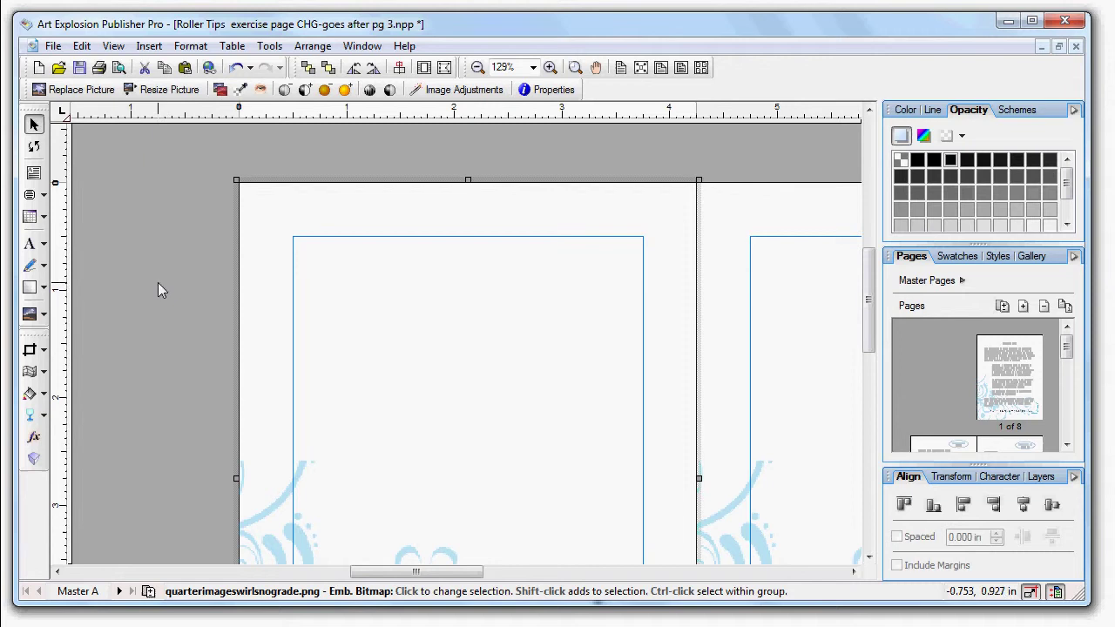
- Switch to the regular page view and back to the master page, then select the swirl picture
{"action": "left_click", "coordinate": [113, 45]}
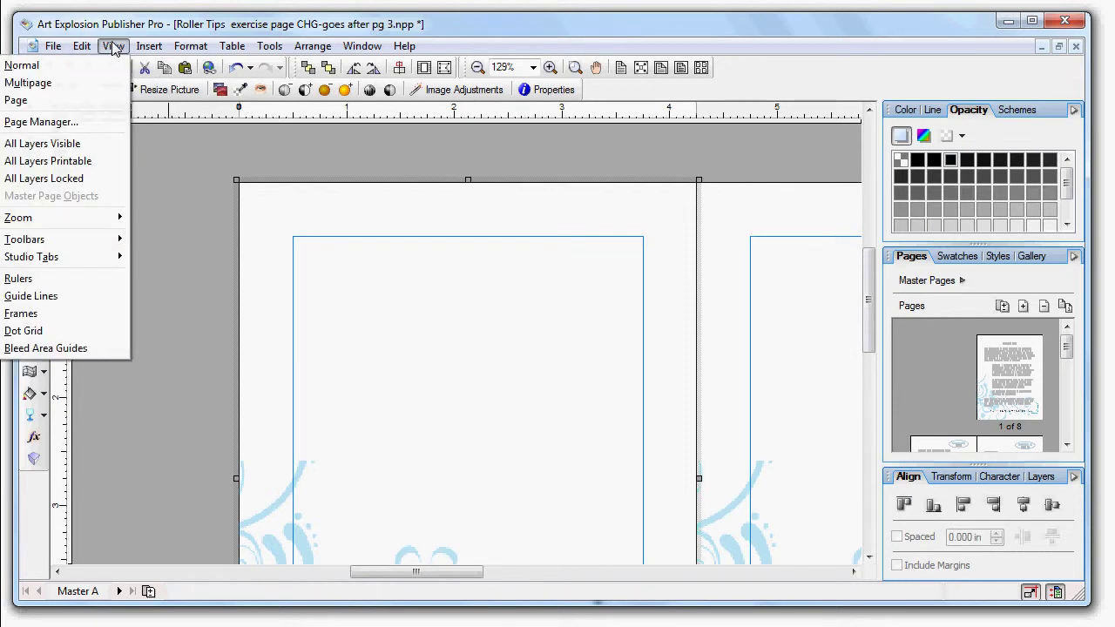
{"action": "left_click", "coordinate": [52, 103]}
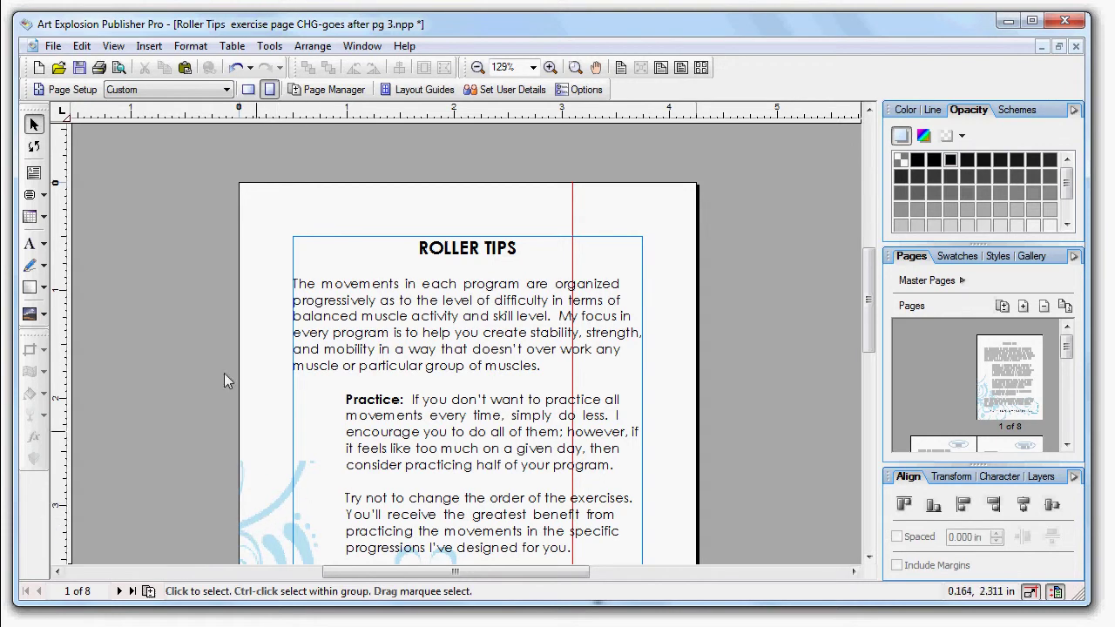
{"action": "left_click", "coordinate": [113, 45]}
{"action": "left_click", "coordinate": [87, 100]}
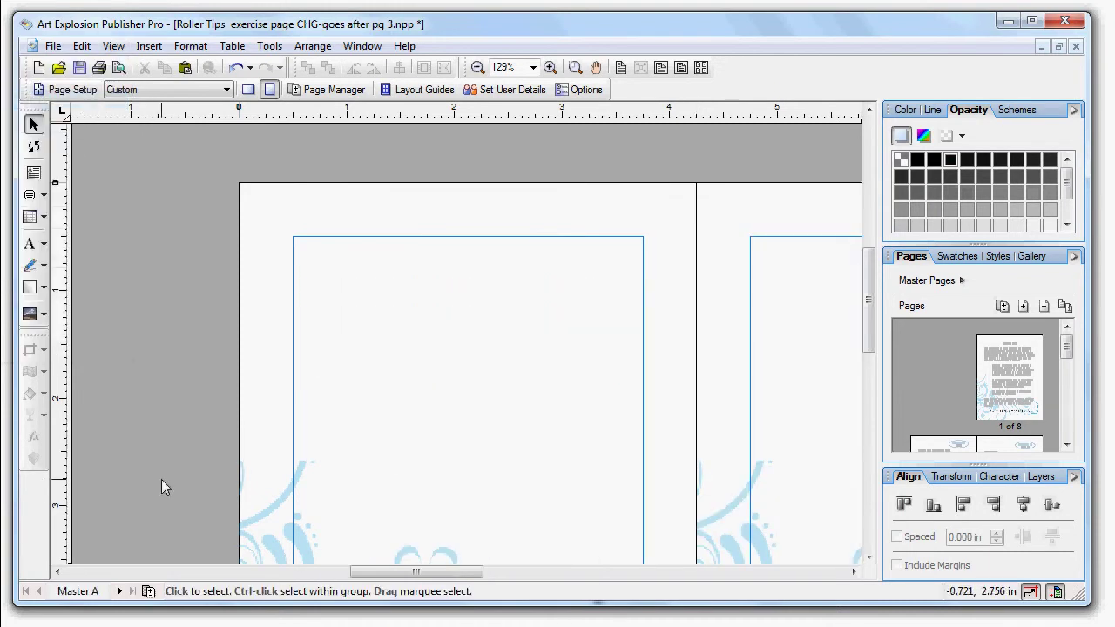
{"action": "scroll", "coordinate": [375, 357], "scroll_direction": "down", "scroll_amount": 3}
{"action": "scroll", "coordinate": [331, 374], "scroll_direction": "down", "scroll_amount": 3}
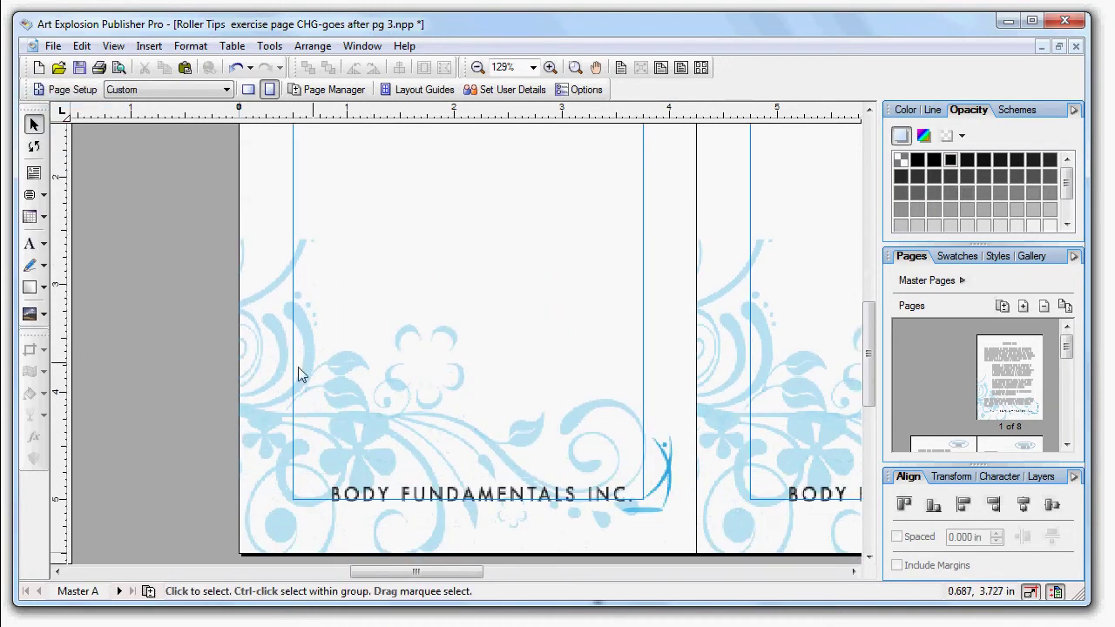
{"action": "scroll", "coordinate": [296, 377], "scroll_direction": "up", "scroll_amount": 5}
{"action": "scroll", "coordinate": [283, 382], "scroll_direction": "down", "scroll_amount": 2}
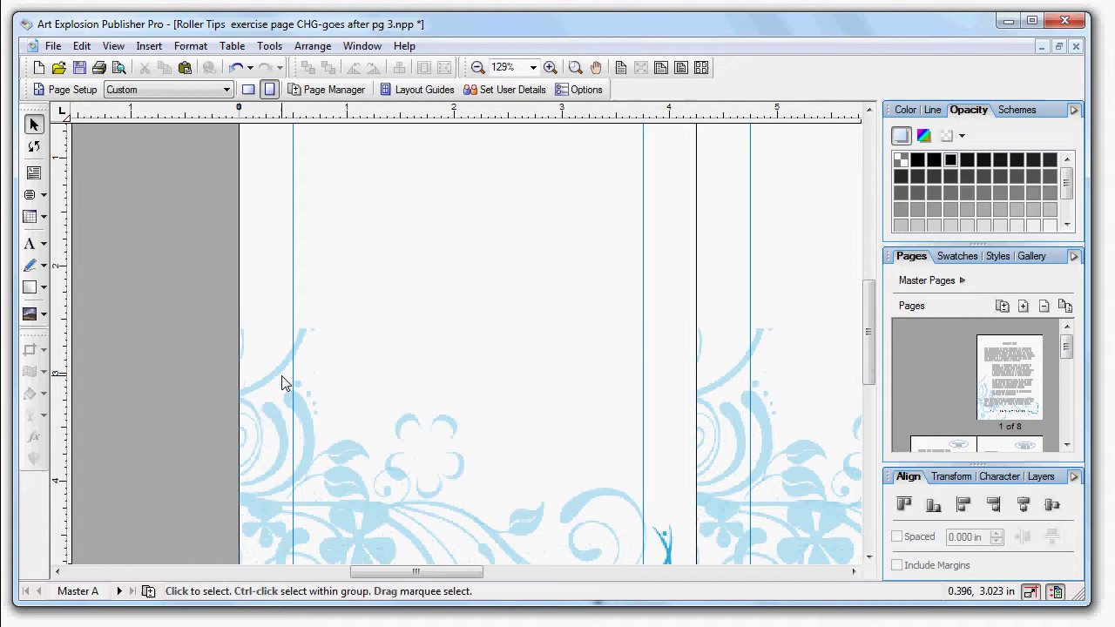
{"action": "left_click", "coordinate": [256, 409]}
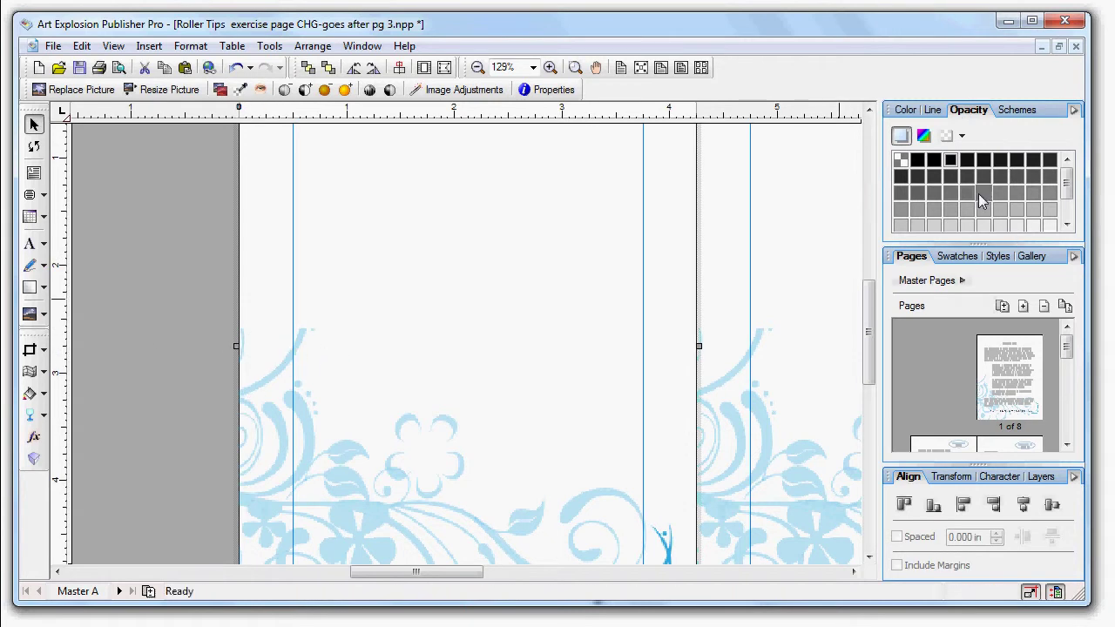
- Apply a highly transparent swatch to the swirl picture, then a somewhat less transparent one
{"action": "left_click", "coordinate": [934, 227]}
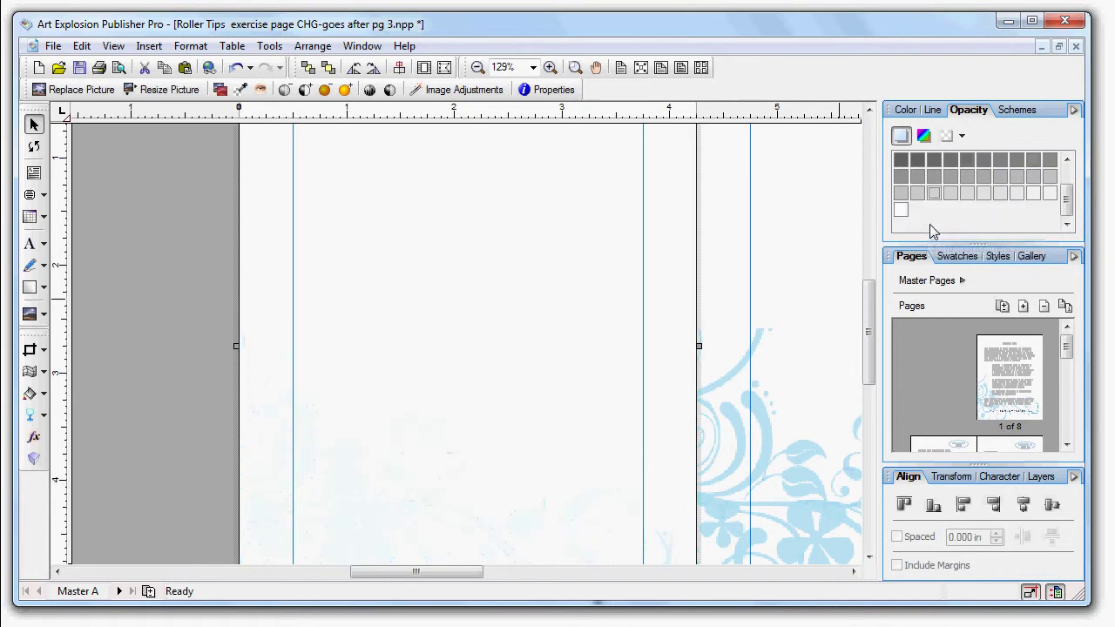
{"action": "left_click", "coordinate": [973, 162]}
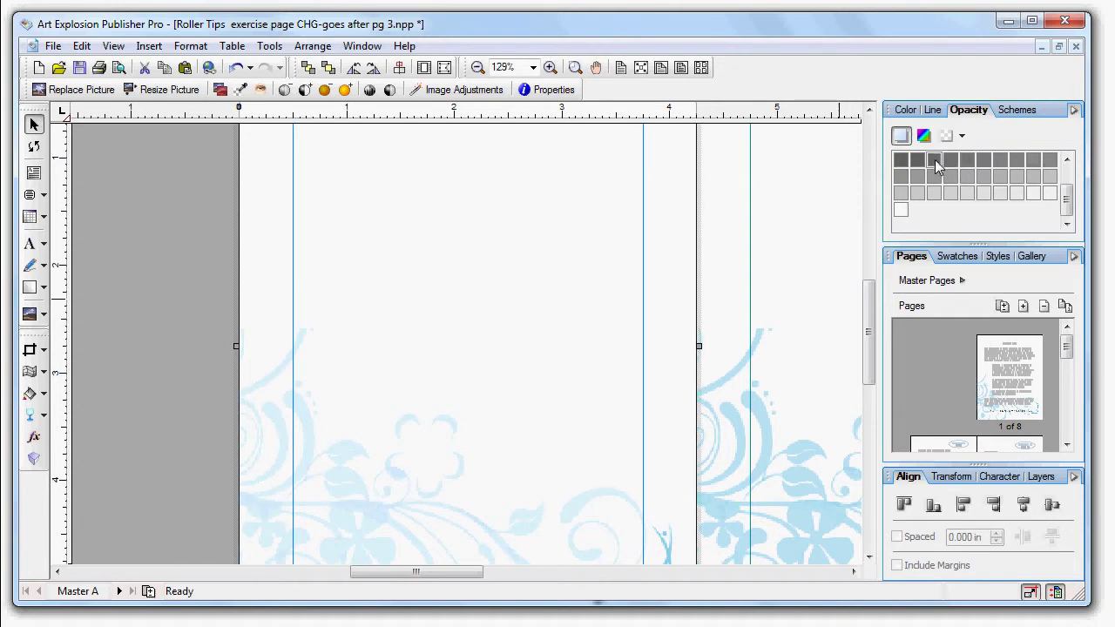
{"action": "scroll", "coordinate": [689, 381], "scroll_direction": "down", "scroll_amount": 5}
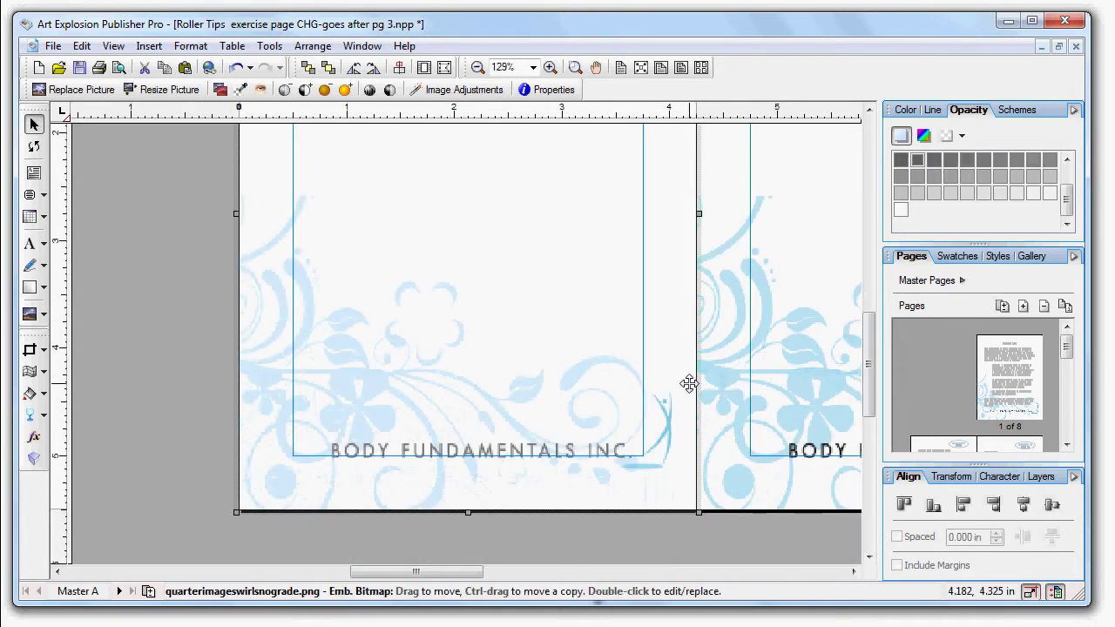
{"action": "scroll", "coordinate": [741, 350], "scroll_direction": "up", "scroll_amount": 3}
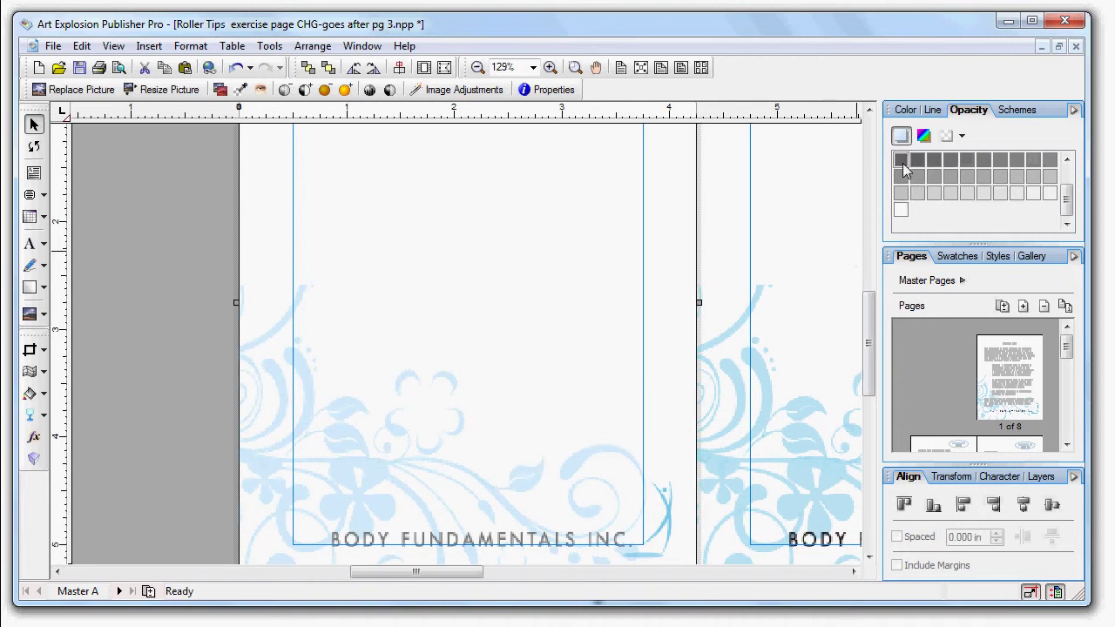
{"action": "left_click_drag", "start_coordinate": [1068, 198], "coordinate": [1068, 179]}
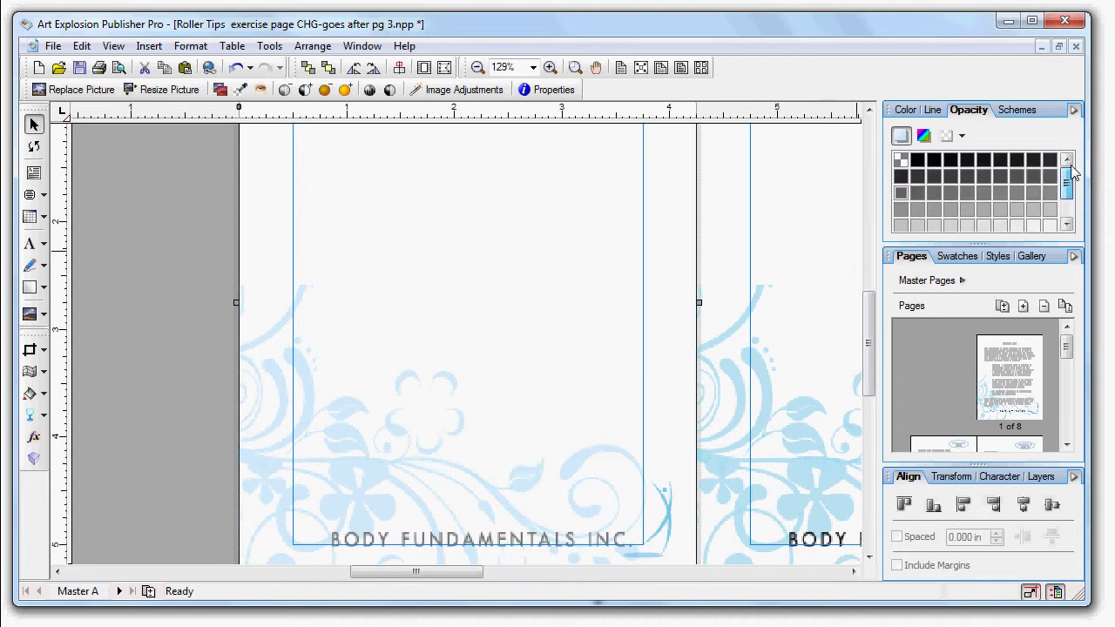
- Try a more opaque swatch on the swirl, then settle on a lighter, pale transparency
{"action": "left_click", "coordinate": [969, 160]}
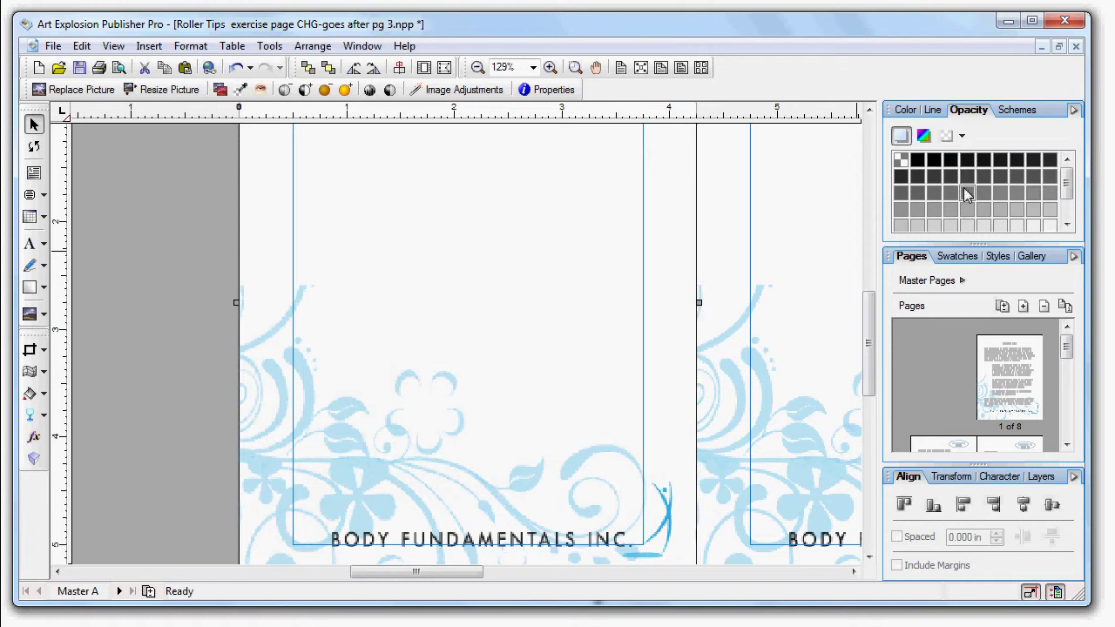
{"action": "left_click", "coordinate": [965, 193]}
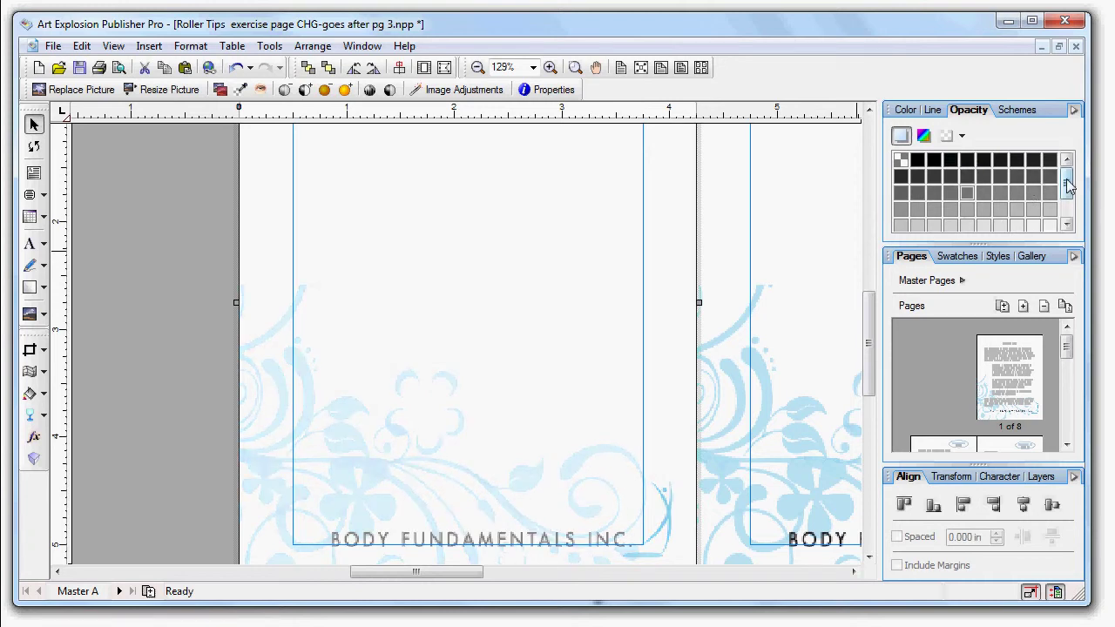
{"action": "left_click_drag", "start_coordinate": [1067, 179], "coordinate": [1068, 190]}
{"action": "scroll", "coordinate": [239, 311], "scroll_direction": "up", "scroll_amount": 1}
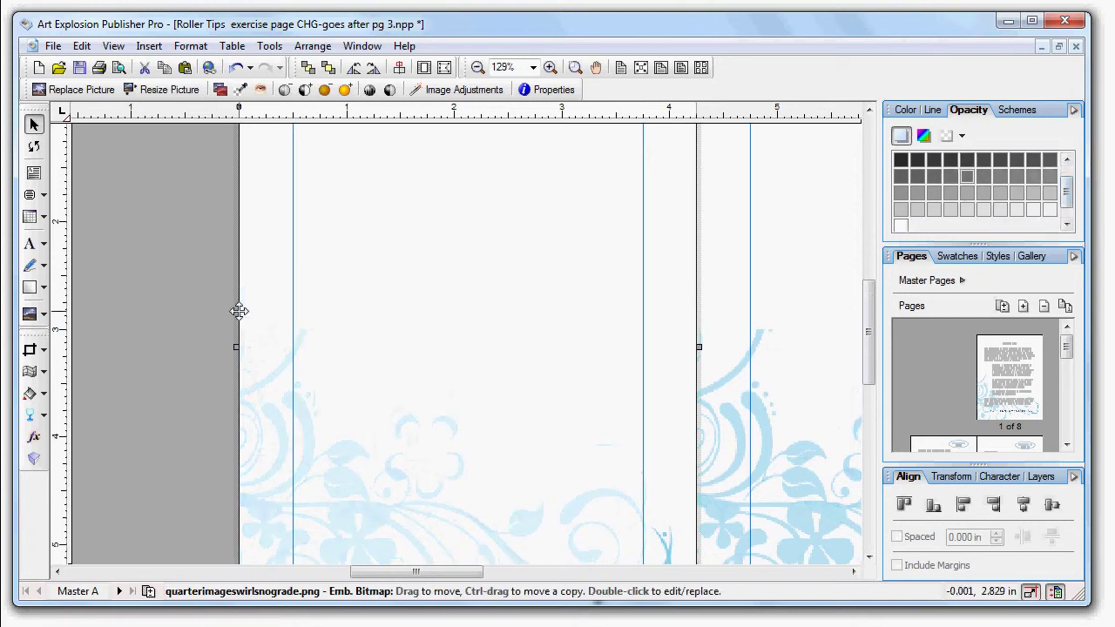